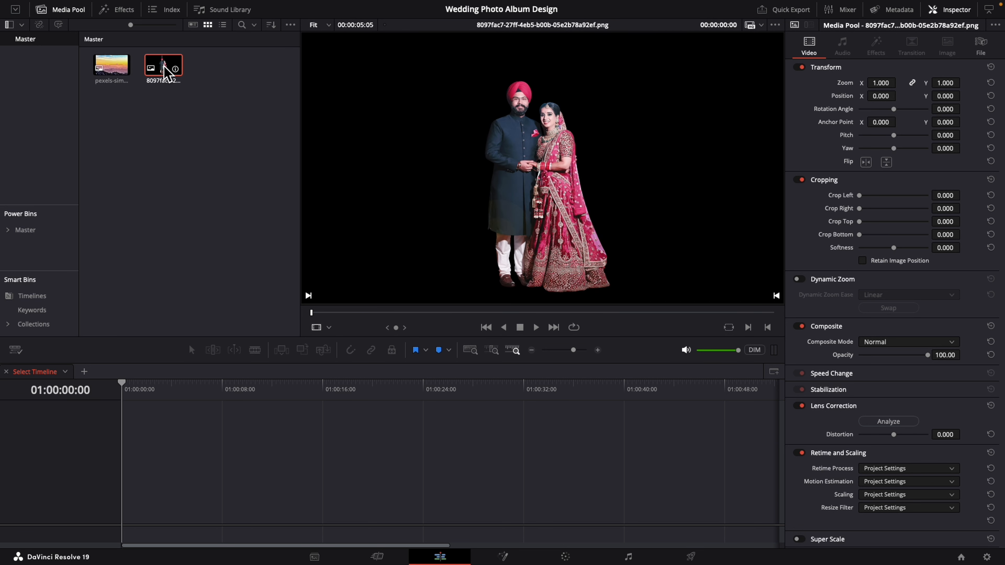
# Place the couple PNG on a new timeline and set its zoom to 0.970 and position to X 1659, Y -61.
pyautogui.moveTo(163, 71); pyautogui.dragTo(145, 463)
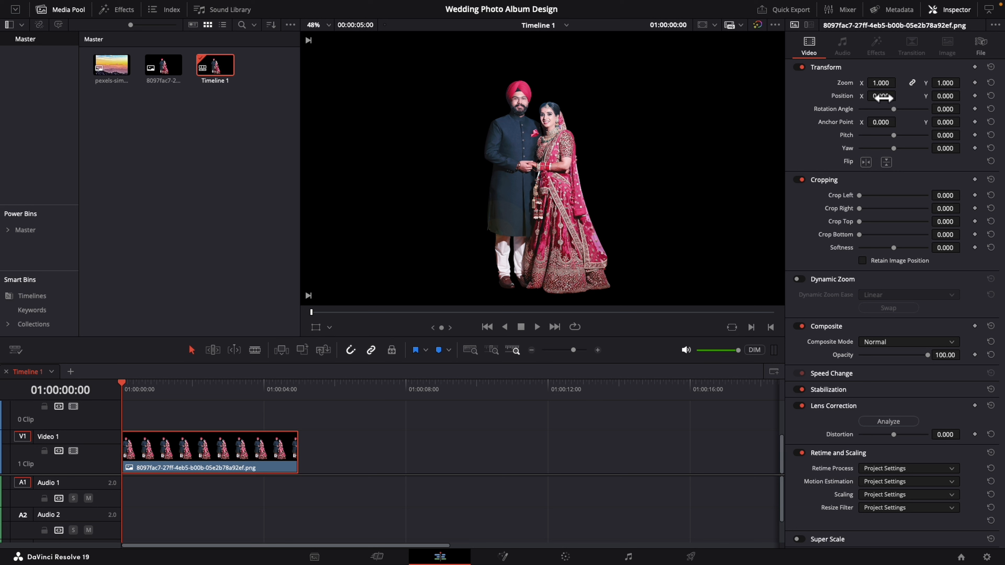
pyautogui.moveTo(881, 98)
pyautogui.mouseDown()
pyautogui.moveTo(906, 97)
pyautogui.moveTo(874, 82)
pyautogui.moveTo(888, 85)
pyautogui.mouseUp()
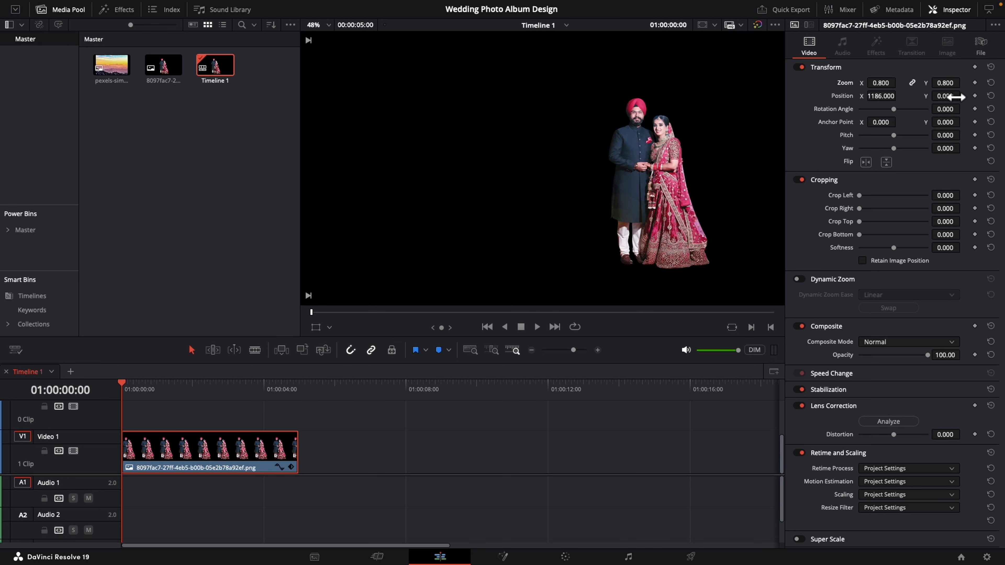
pyautogui.moveTo(955, 96); pyautogui.dragTo(629, 307)
pyautogui.moveTo(880, 83)
pyautogui.mouseDown()
pyautogui.moveTo(898, 82)
pyautogui.moveTo(882, 82)
pyautogui.mouseUp()
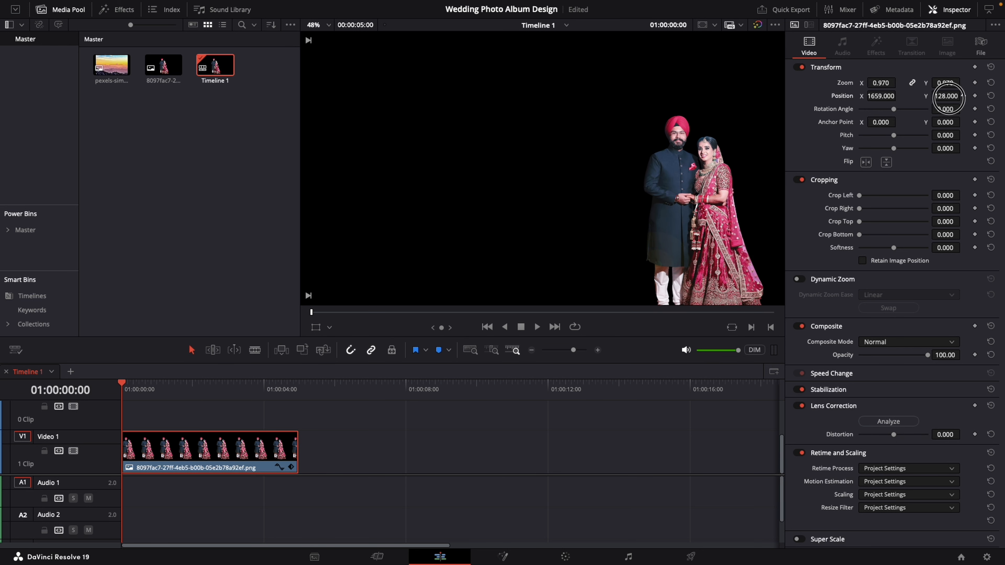
pyautogui.moveTo(946, 96)
pyautogui.mouseDown()
pyautogui.moveTo(982, 97)
pyautogui.moveTo(952, 101)
pyautogui.mouseUp()
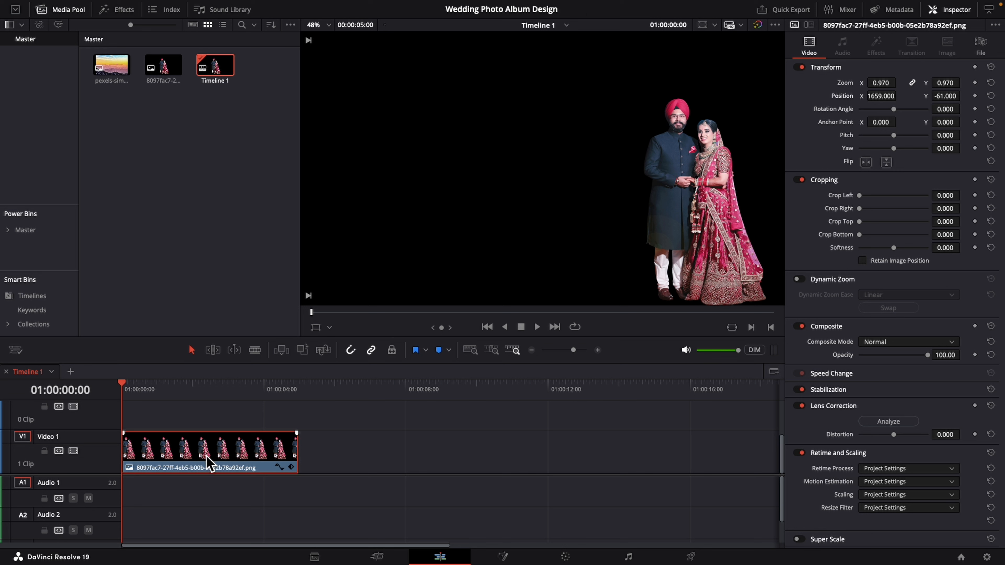
# Move the couple clip up to Video 3, enlarge the video track area, and duplicate the clip onto Video 1.
pyautogui.moveTo(206, 458); pyautogui.dragTo(200, 397)
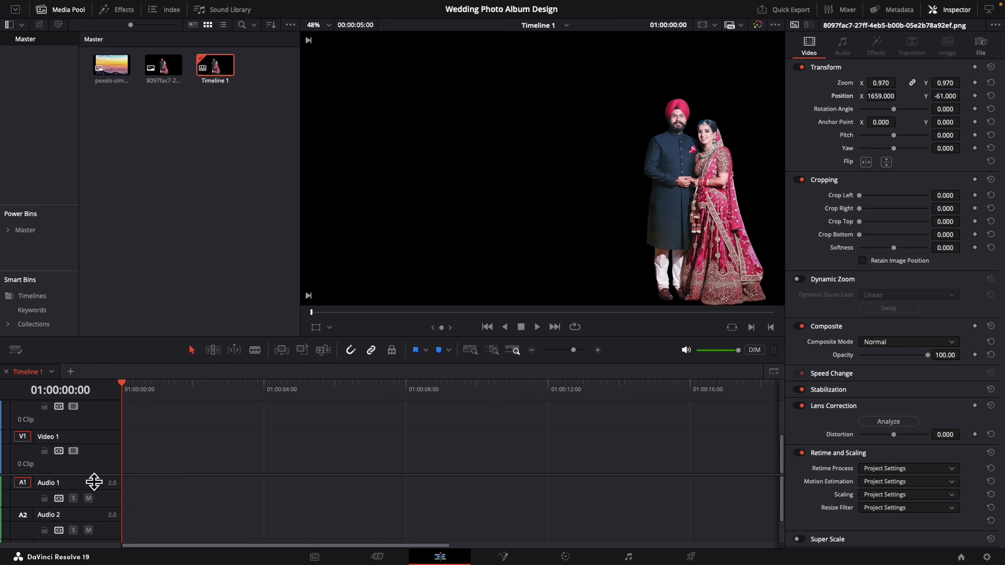
pyautogui.moveTo(95, 478); pyautogui.dragTo(92, 527)
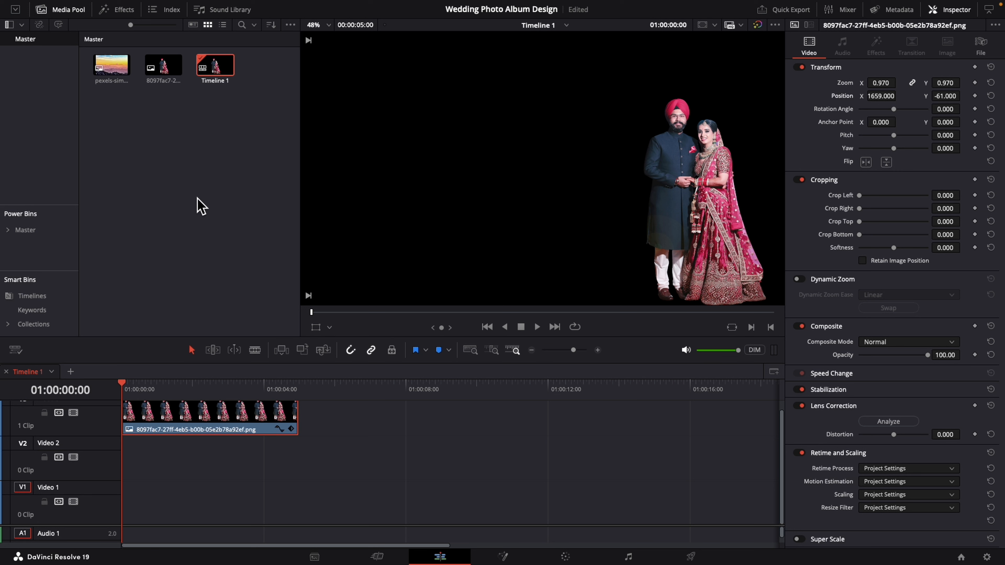
pyautogui.click(216, 428)
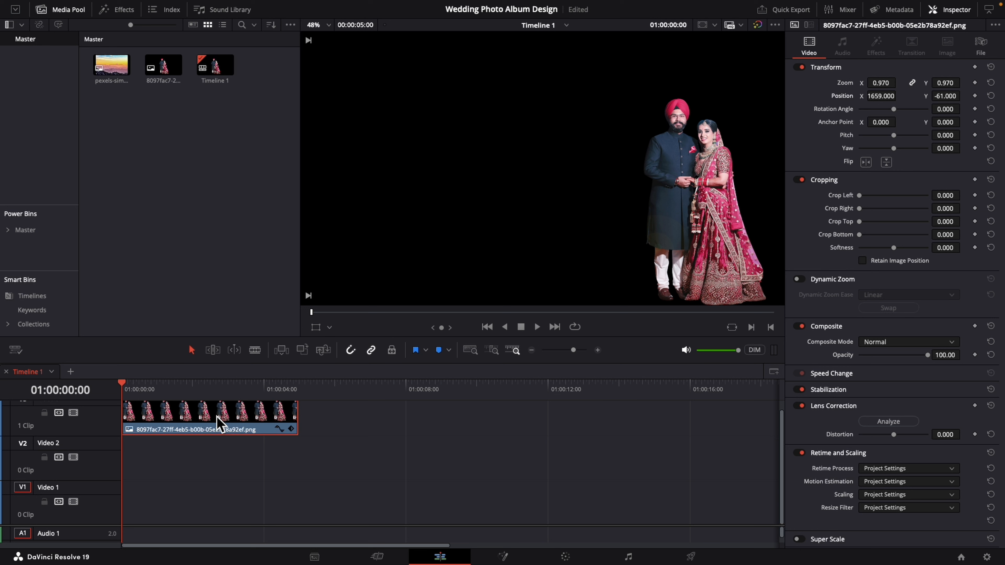
pyautogui.moveTo(219, 423); pyautogui.dragTo(211, 486)
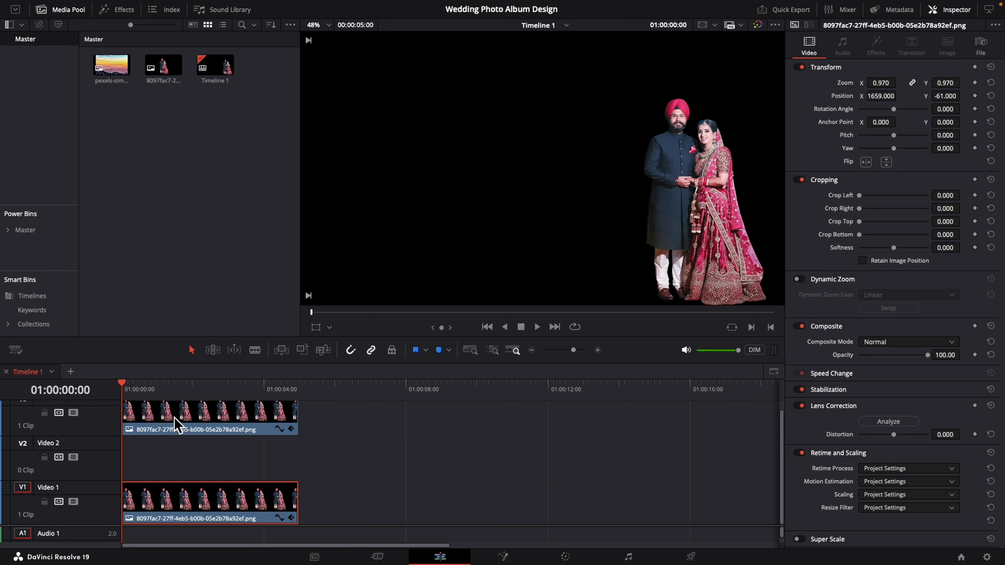
# Enlarge the Video 1 couple copy to zoom 2.370 and position it at X -693, Y -324.
pyautogui.click(154, 384)
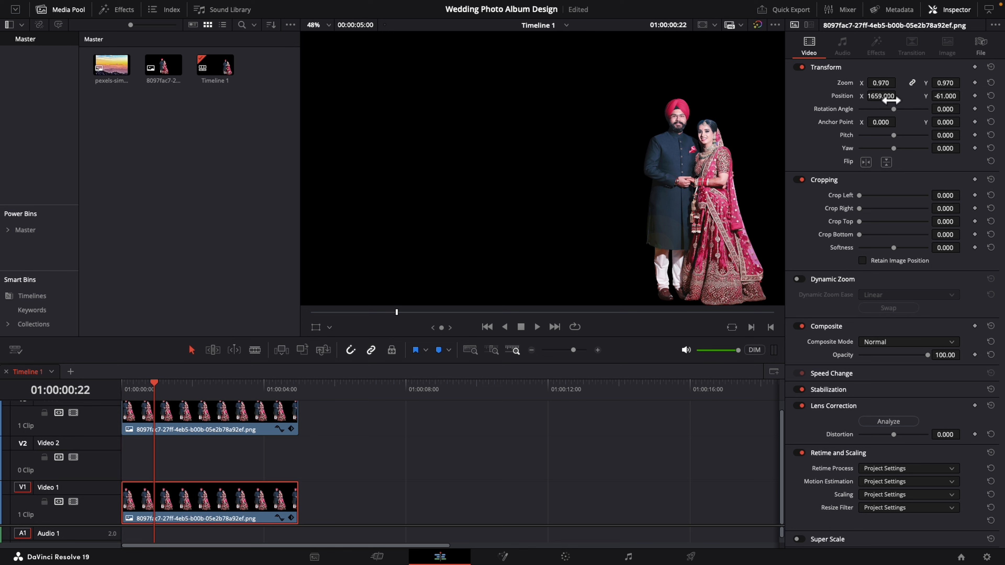
pyautogui.moveTo(890, 99); pyautogui.dragTo(443, 277)
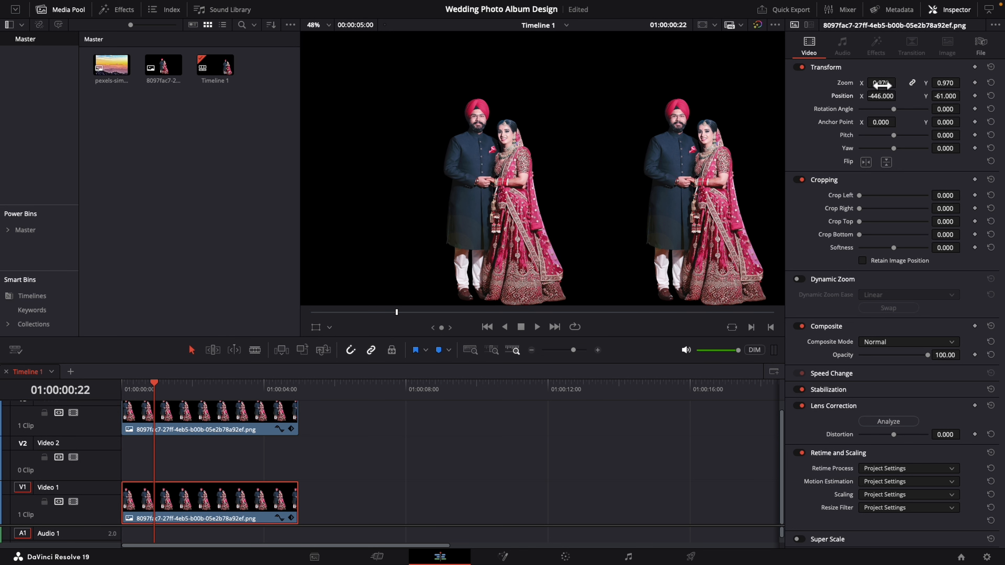
pyautogui.moveTo(882, 84); pyautogui.dragTo(816, 109)
pyautogui.click(953, 96)
pyautogui.moveTo(880, 82); pyautogui.dragTo(755, 104)
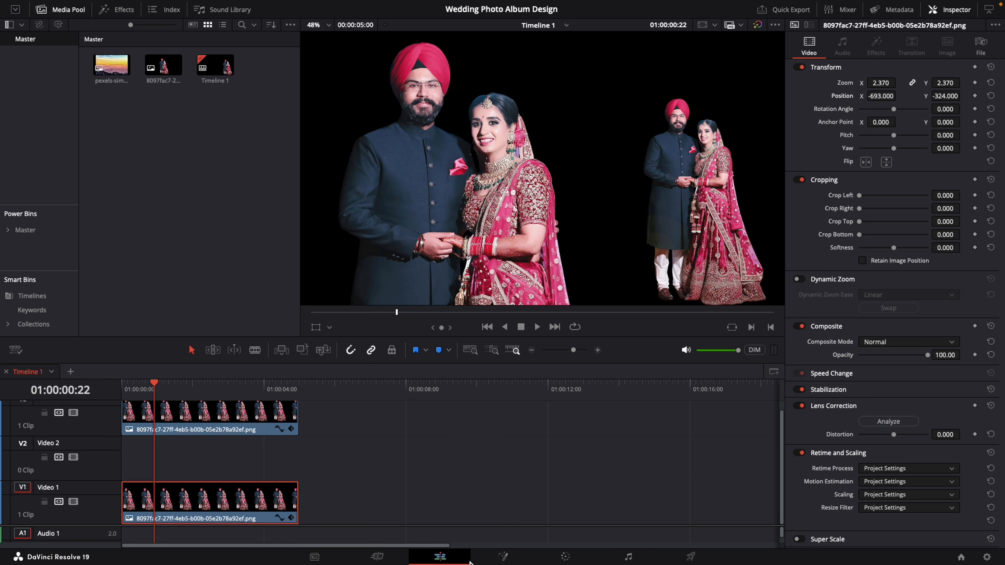
# Turn the Video 1 couple copy black and white with the RGB Mixer's Monochrome option on the Color page, and return to editing.
pyautogui.click(565, 558)
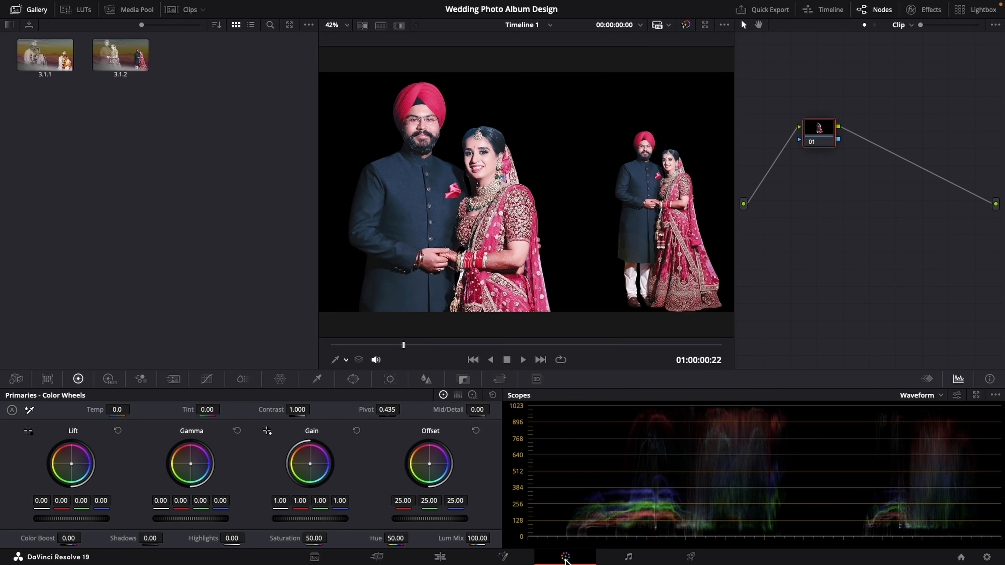
pyautogui.click(141, 381)
pyautogui.press('Home')
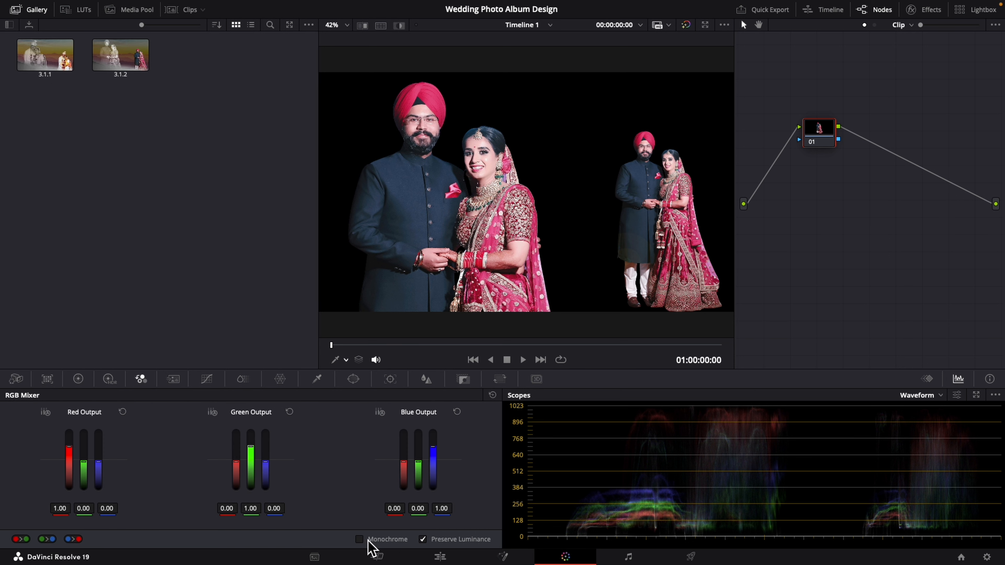
pyautogui.click(360, 539)
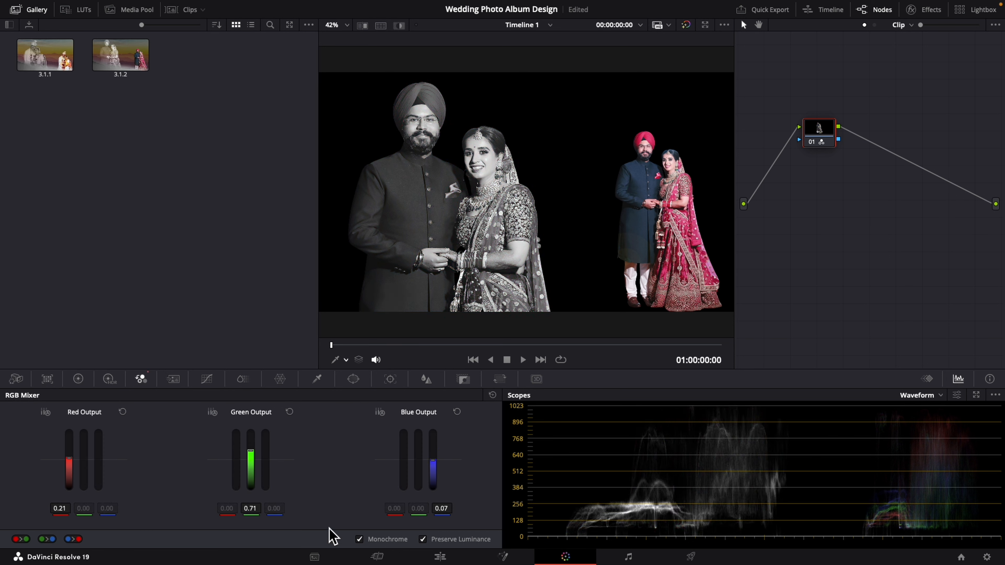
pyautogui.click(444, 562)
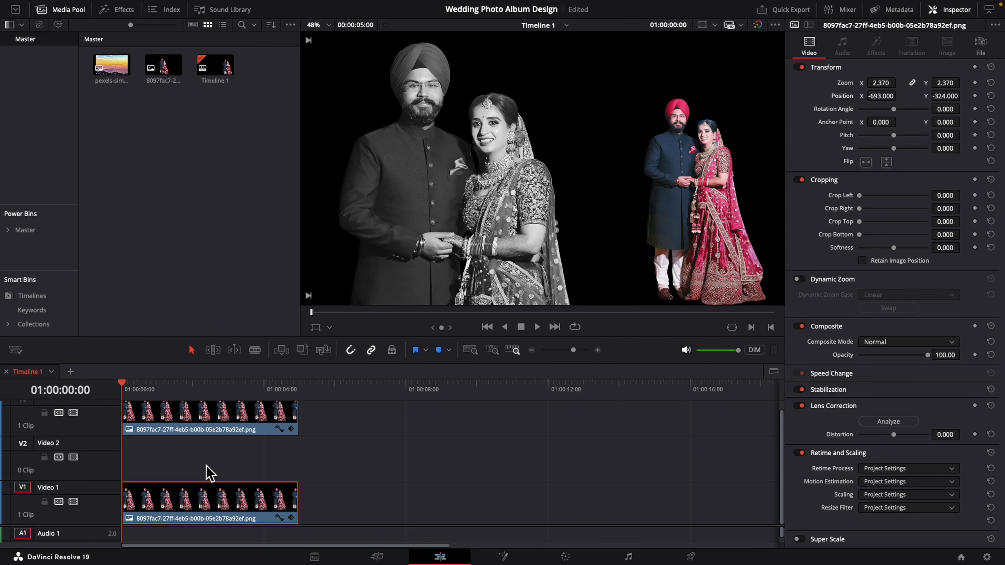
# Add the sunset mountain image to Video 2 and set its zoom to 1.160 and opacity to 41.22.
pyautogui.moveTo(111, 67); pyautogui.dragTo(122, 466)
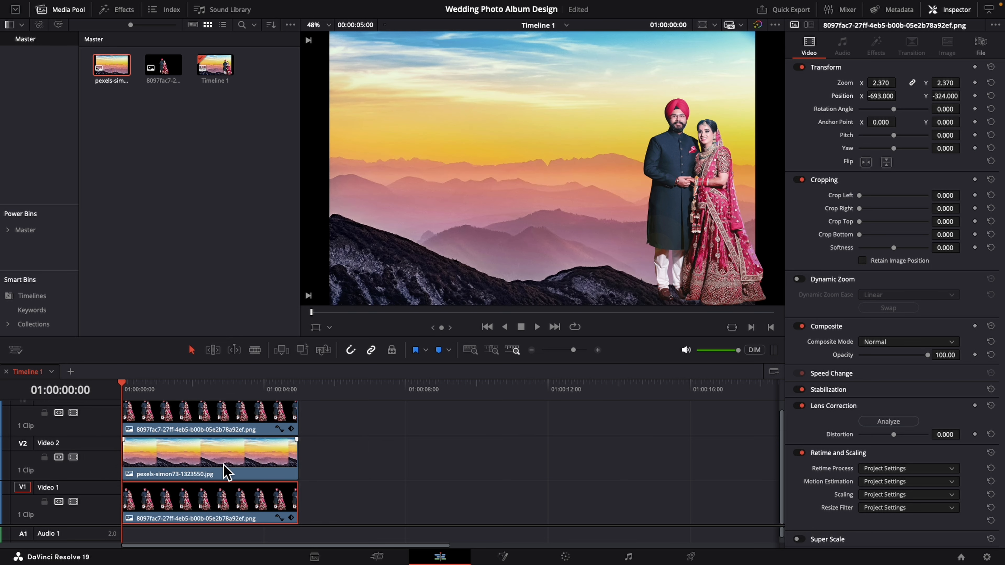
pyautogui.click(226, 472)
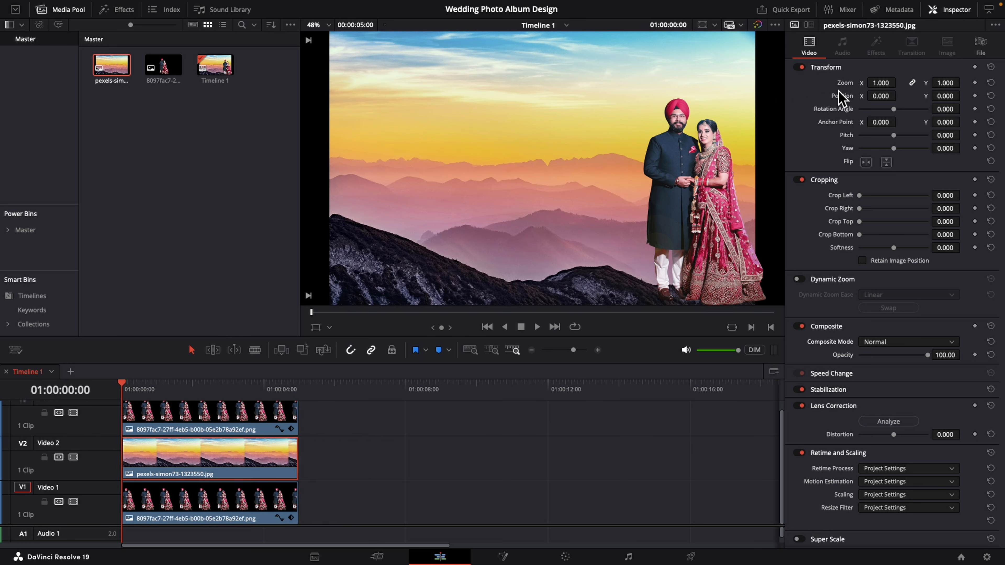
pyautogui.moveTo(883, 87); pyautogui.dragTo(898, 82)
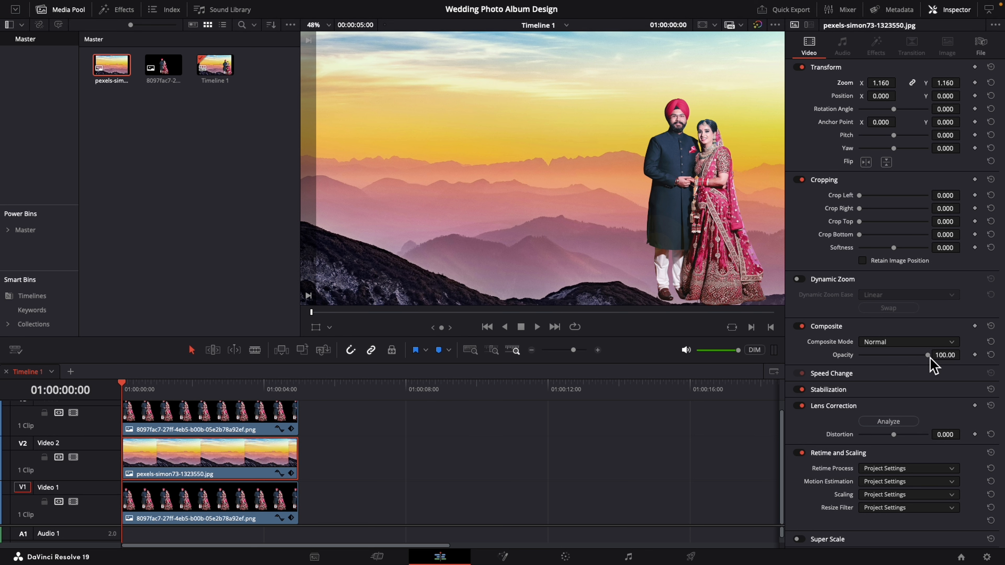
pyautogui.moveTo(929, 356); pyautogui.dragTo(884, 371)
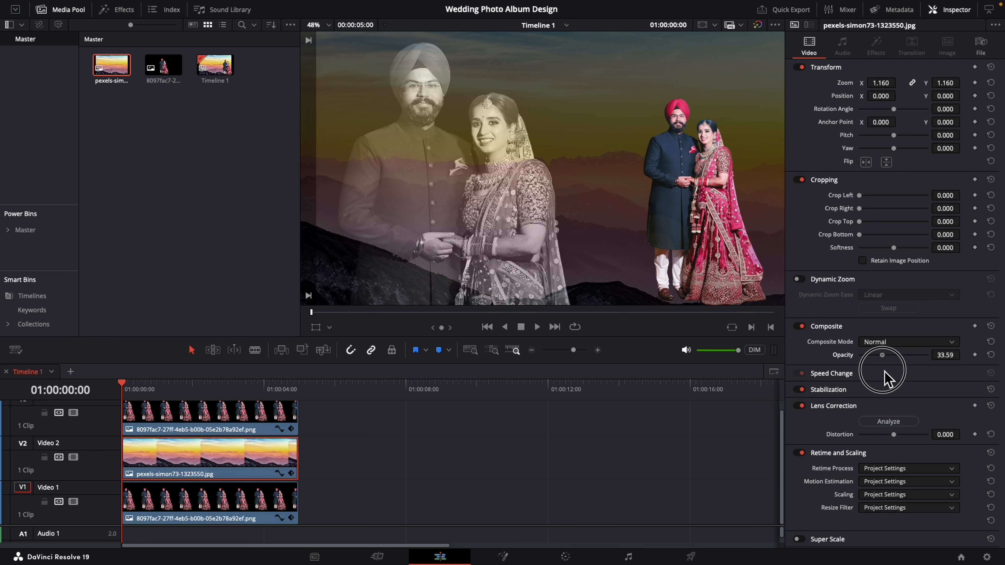
pyautogui.hotkey('ctrl', 'z')
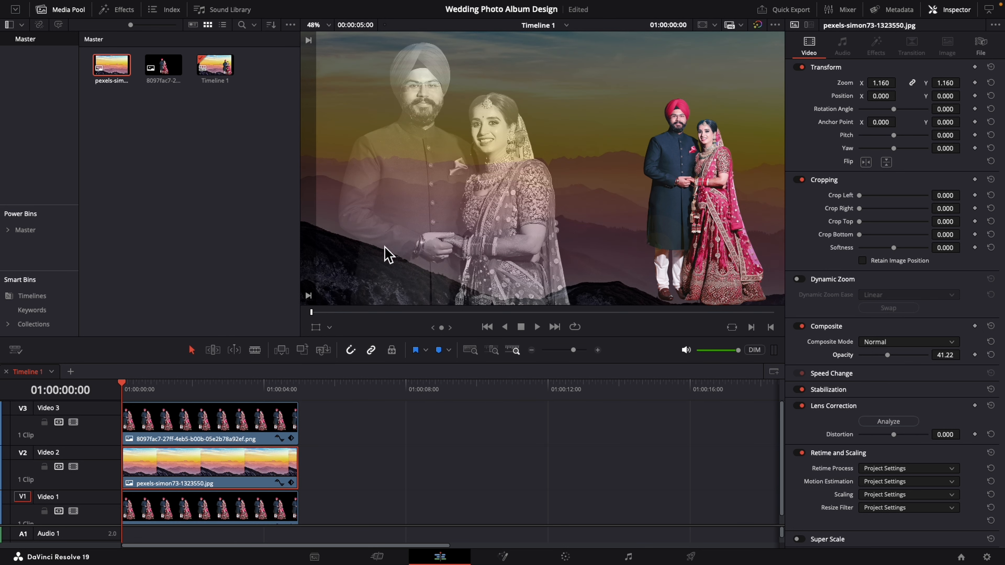
# Add a Grey Scale generator on Video 4 above the couple clip at the start of the timeline.
pyautogui.click(115, 15)
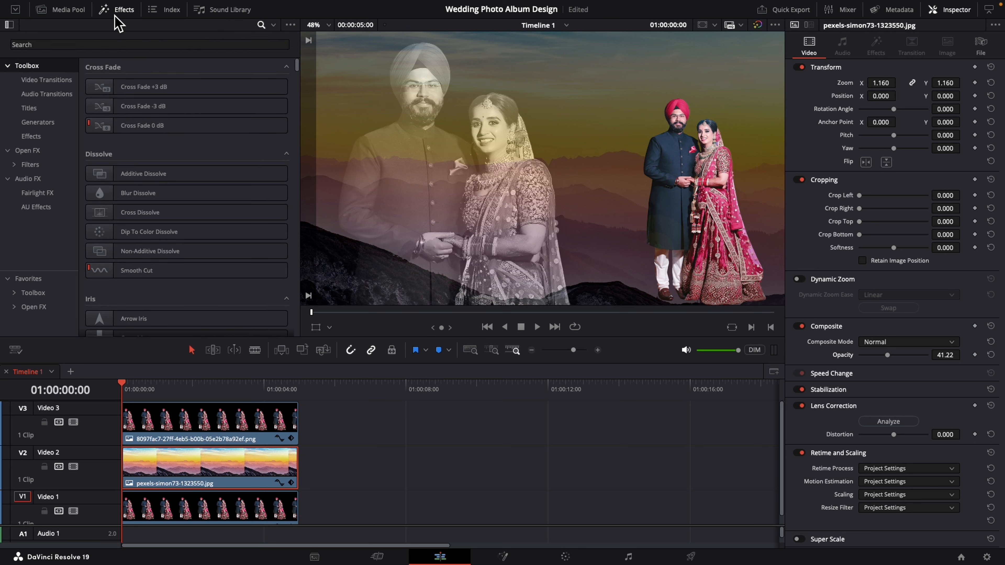
pyautogui.click(37, 123)
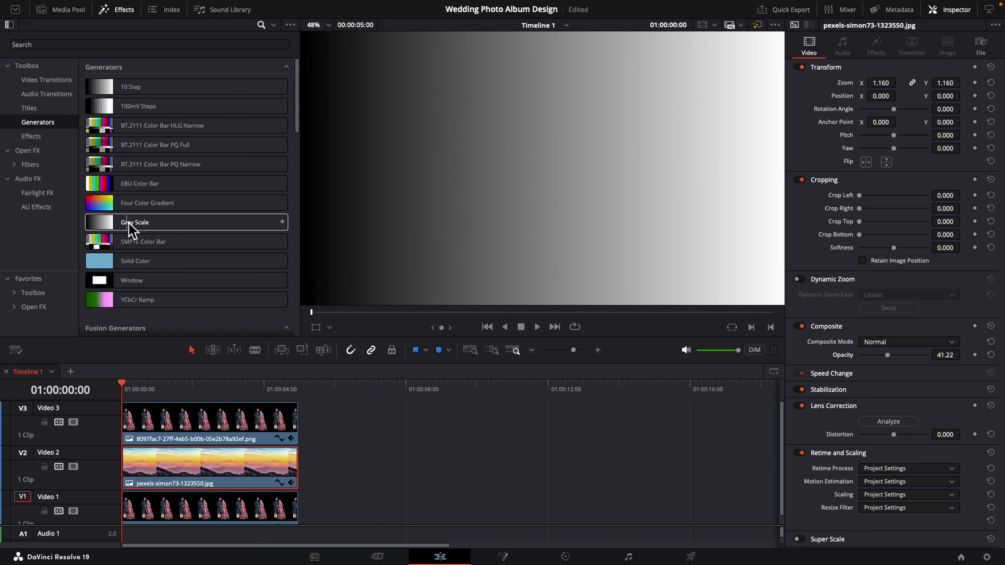
pyautogui.moveTo(129, 230); pyautogui.dragTo(129, 426)
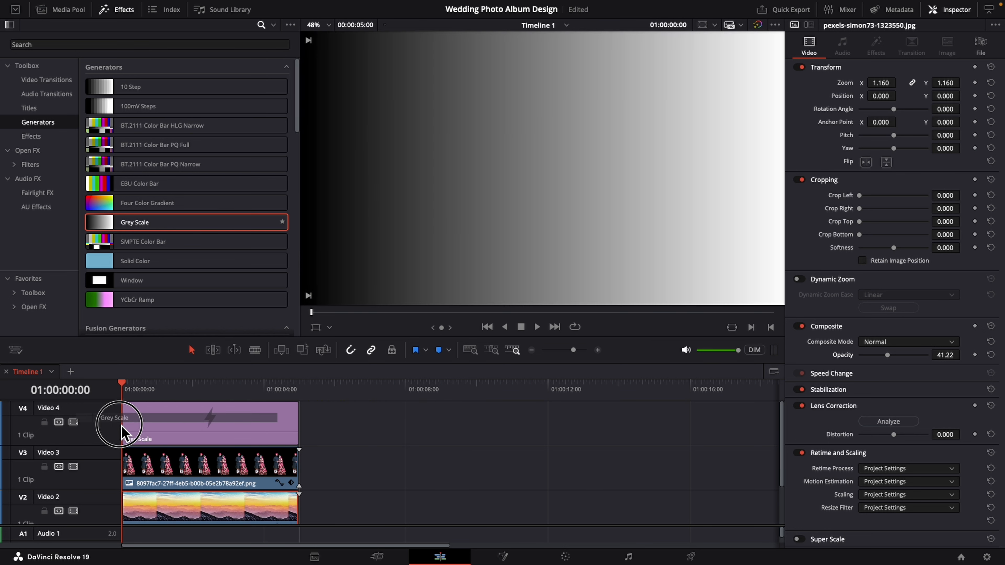
# Crop the Grey Scale clip's top by 762 with softness 49.620, and set zoom 1.370, Y position -252, rotation -9.600 and opacity 96.18.
pyautogui.click(237, 433)
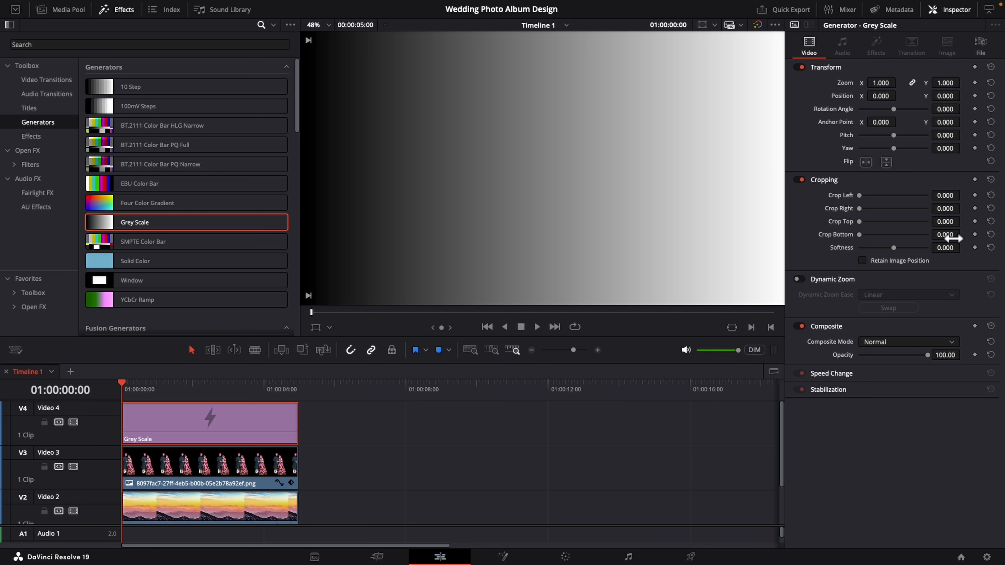
pyautogui.moveTo(953, 222); pyautogui.dragTo(727, 341)
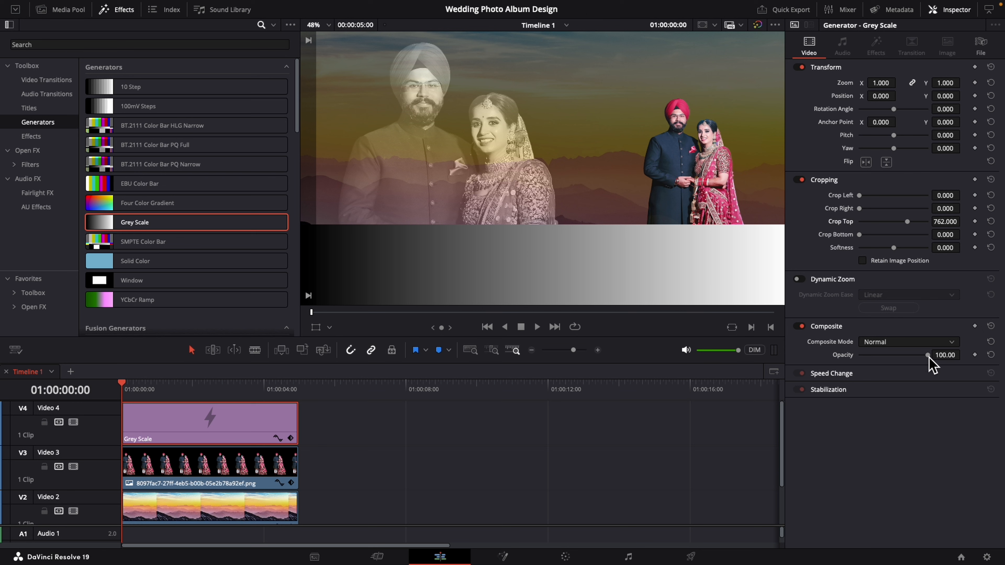
pyautogui.moveTo(928, 356); pyautogui.dragTo(910, 364)
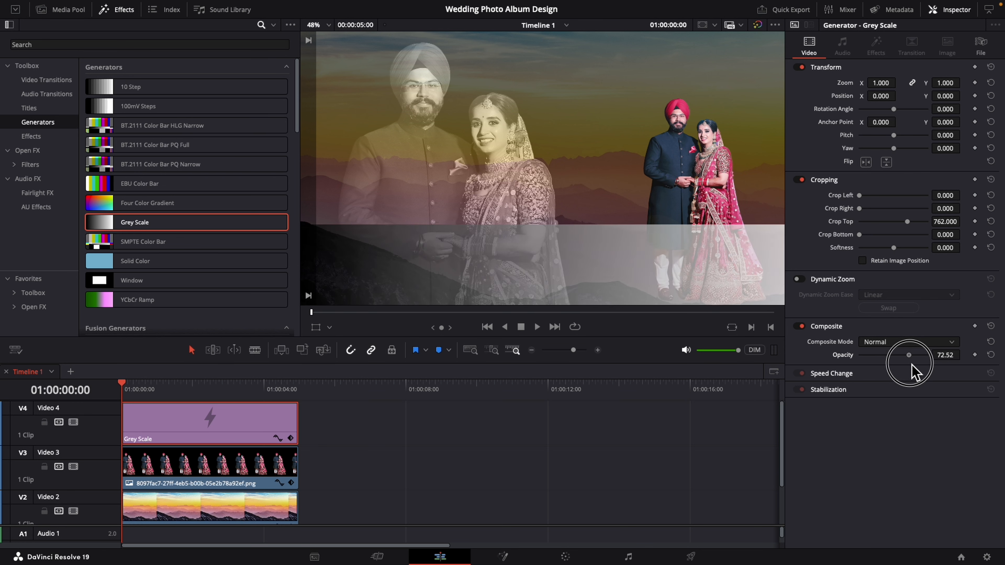
pyautogui.moveTo(894, 249); pyautogui.dragTo(912, 259)
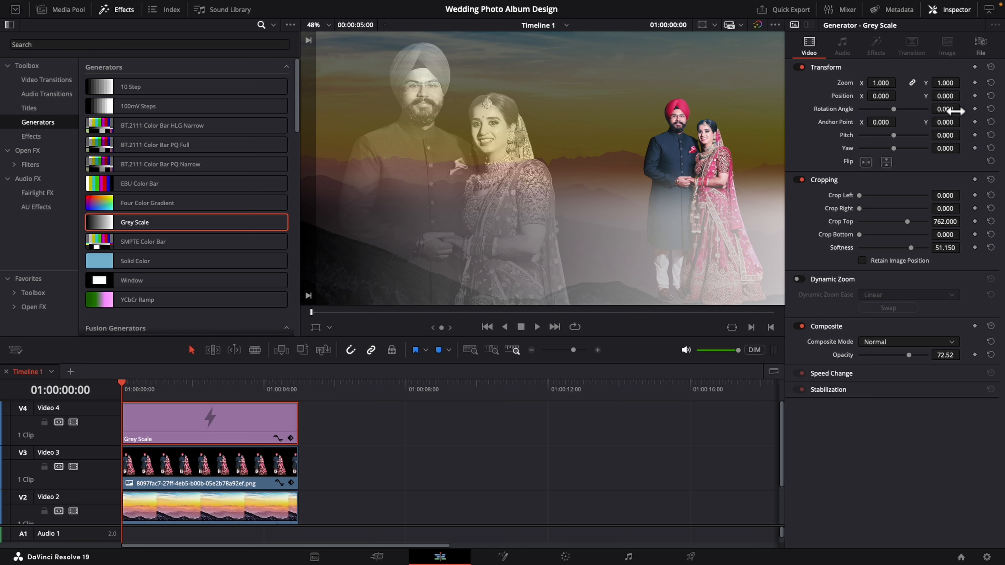
pyautogui.moveTo(956, 111); pyautogui.dragTo(831, 143)
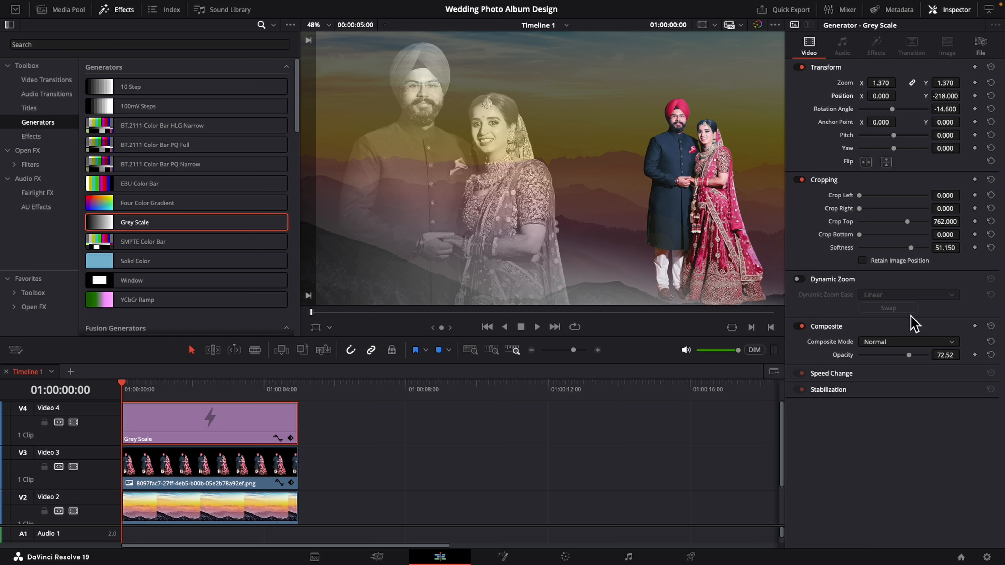
pyautogui.moveTo(909, 355); pyautogui.dragTo(929, 375)
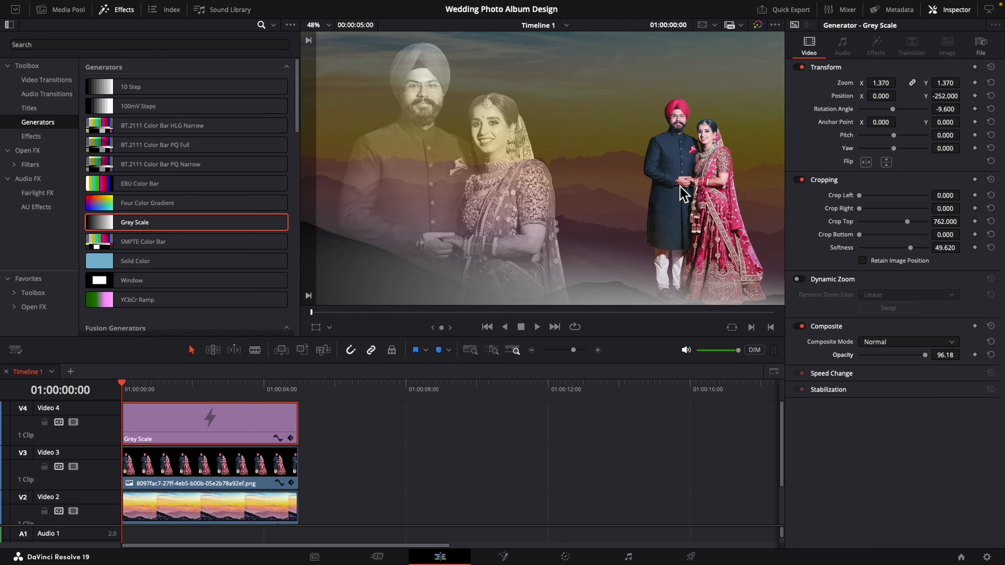
# Scale the Video 3 couple to 0.910 and lower it, and adjust Grey Scale to Y -237, rotation -10.500, softness 45.040, opacity 97.71.
pyautogui.click(251, 473)
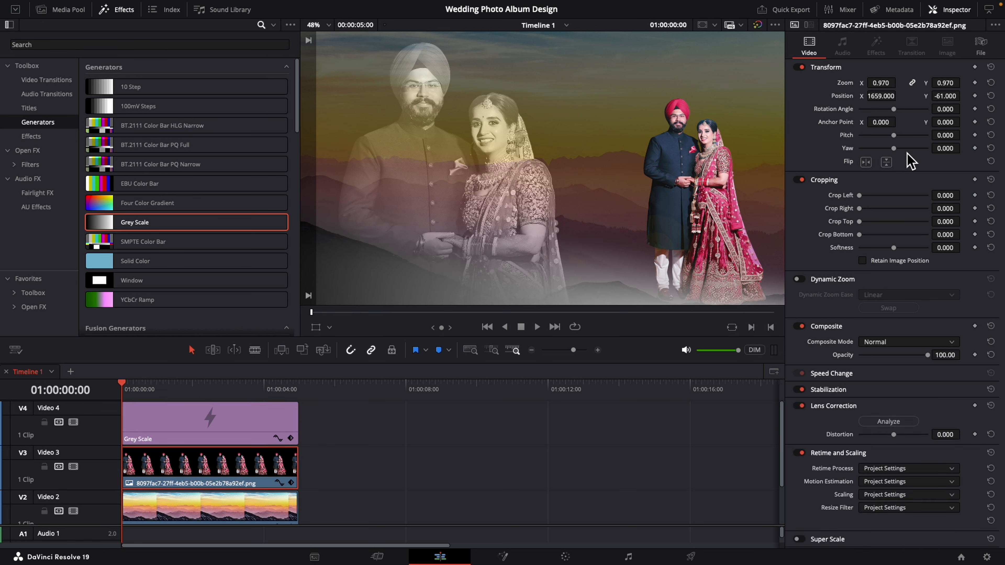
pyautogui.moveTo(946, 96); pyautogui.dragTo(940, 95)
pyautogui.moveTo(881, 82); pyautogui.dragTo(872, 83)
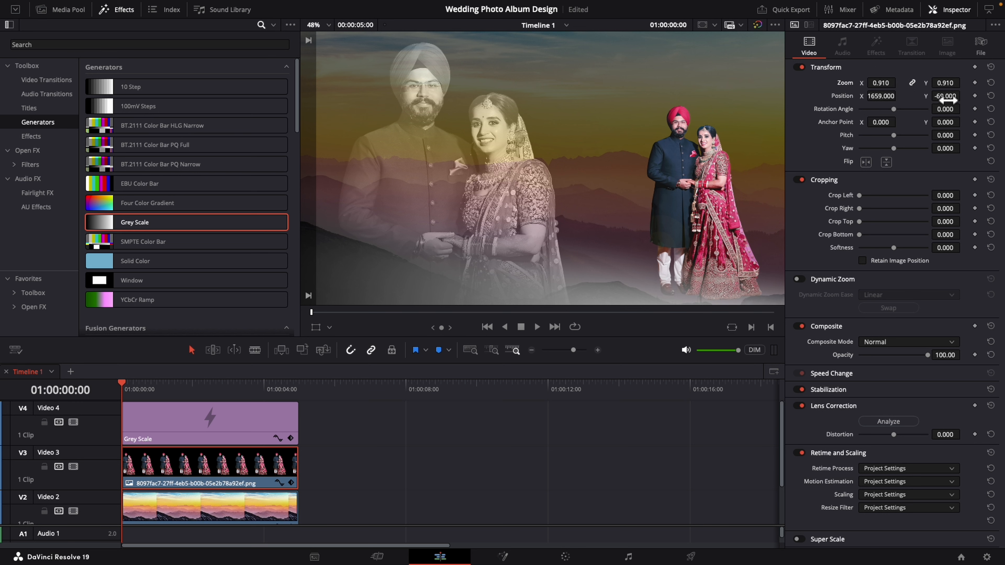
pyautogui.moveTo(944, 96); pyautogui.dragTo(949, 105)
pyautogui.click(238, 419)
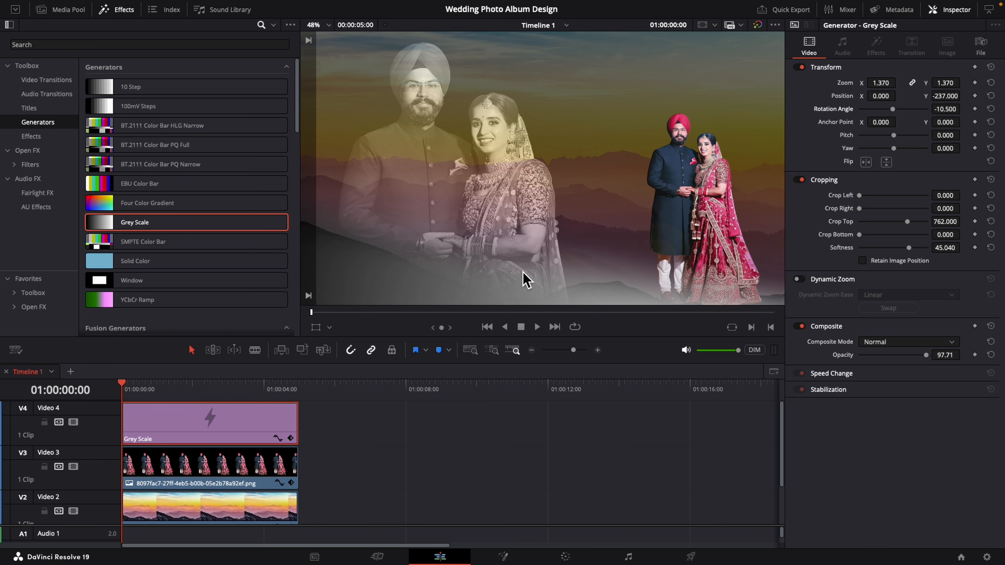
# Add a Text+ title on a new track above the Grey Scale clip and set its text to "Bride".
pyautogui.click(31, 110)
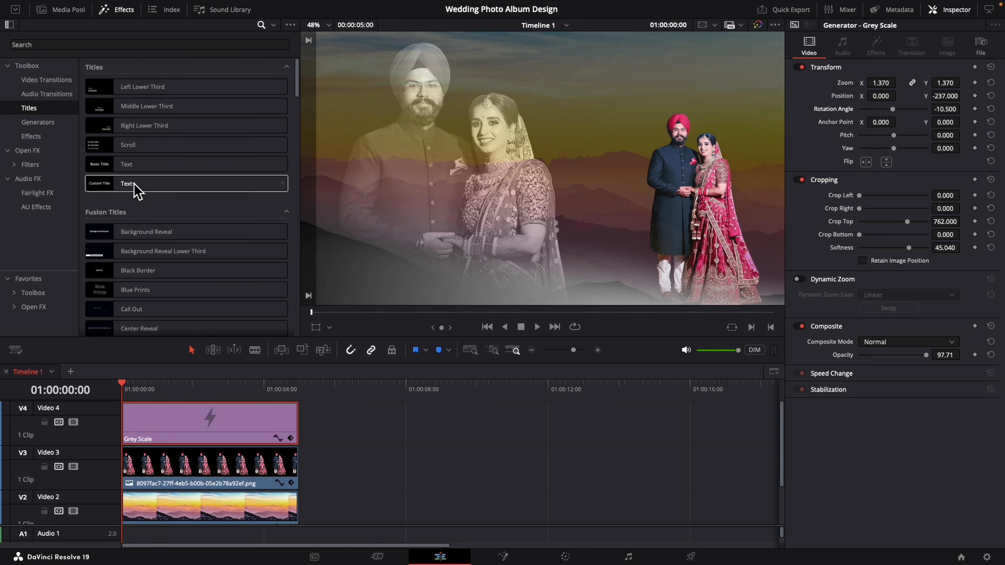
pyautogui.moveTo(137, 186); pyautogui.dragTo(163, 428)
pyautogui.click(833, 166)
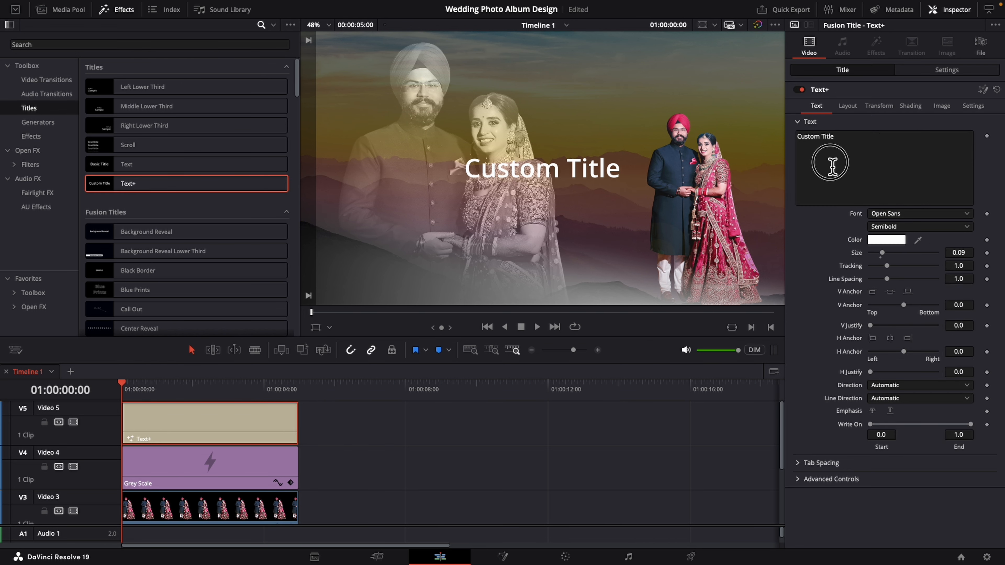
pyautogui.hotkey('ctrl', 'a')
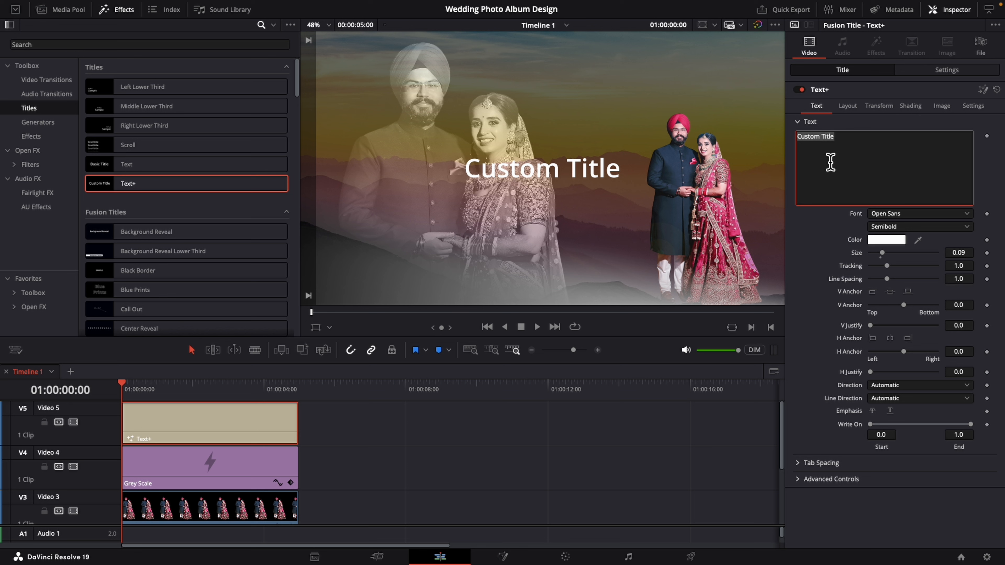
pyautogui.write('Bride')
pyautogui.click(824, 254)
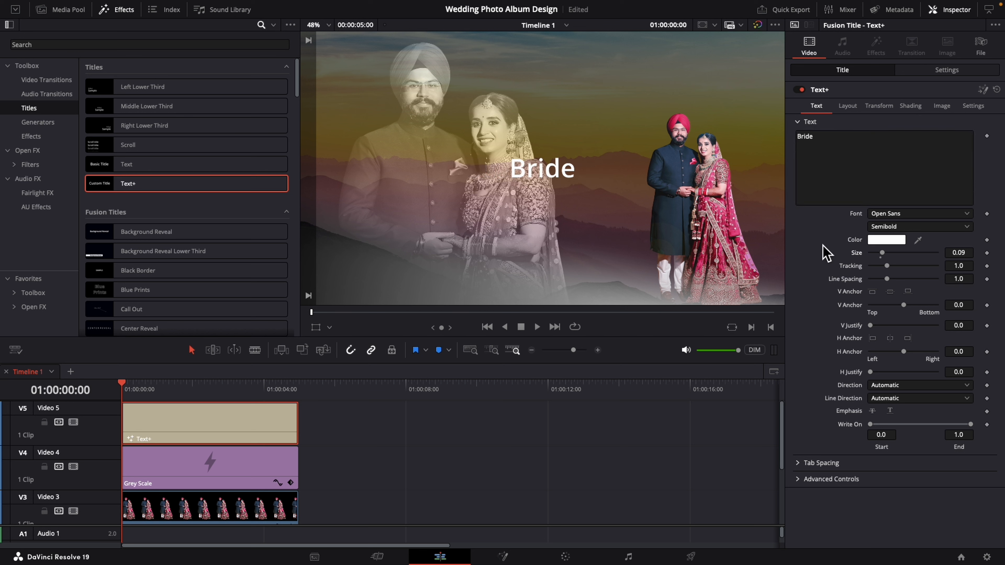
# Move the Bride title to the lower-left area of the picture, over the faded couple.
pyautogui.click(316, 328)
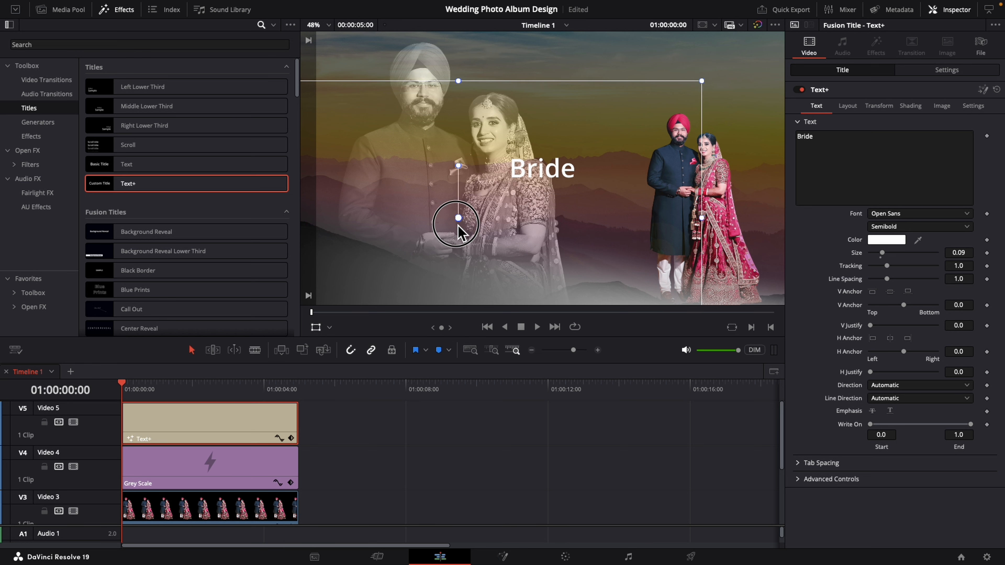
pyautogui.moveTo(553, 180); pyautogui.dragTo(375, 267)
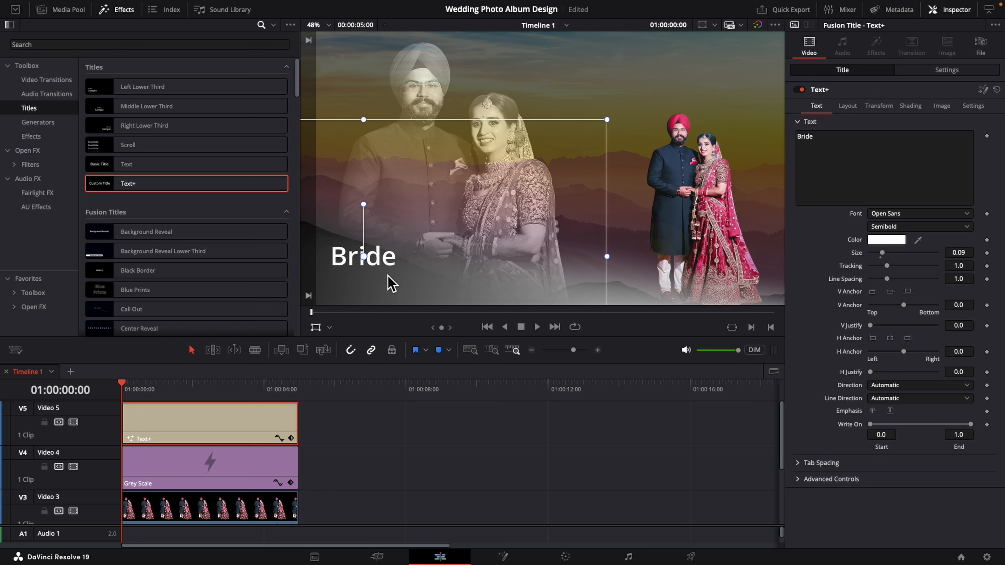
pyautogui.click(316, 327)
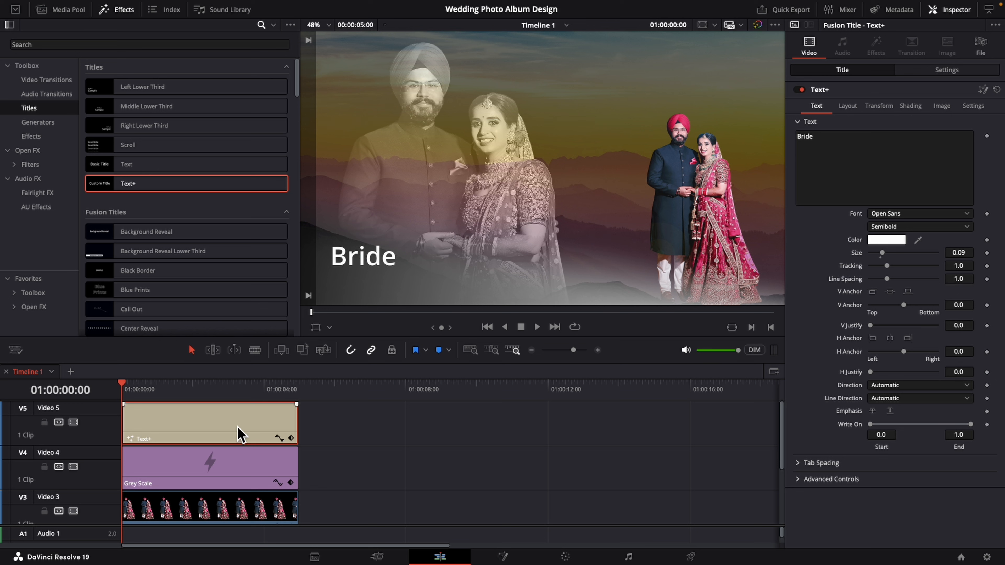
# Duplicate the Bride title onto Video 6, set the copy's text to "BrideGroom" and place it just below and right of Bride.
pyautogui.moveTo(240, 434); pyautogui.dragTo(249, 411)
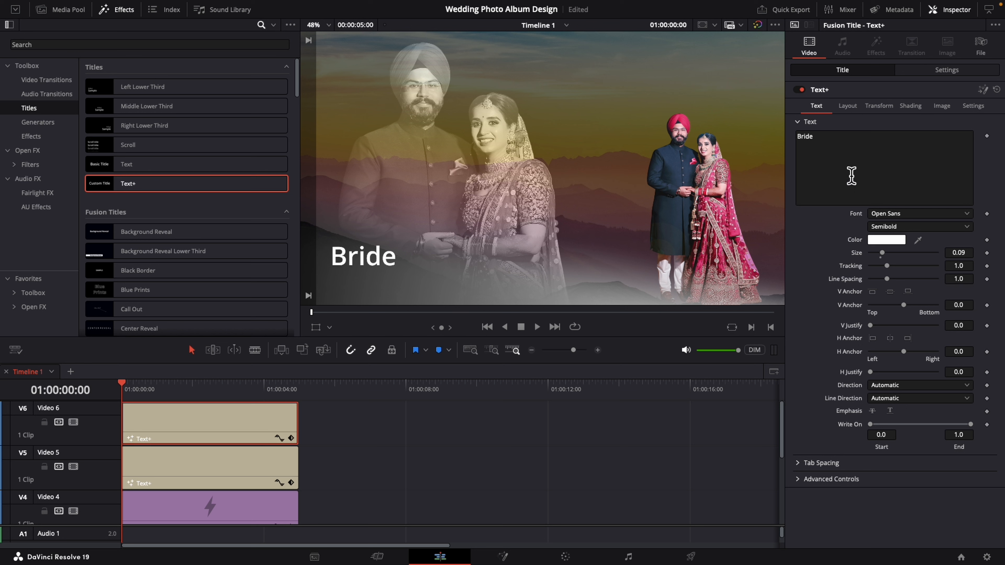
pyautogui.click(850, 159)
pyautogui.write('BrideGroom')
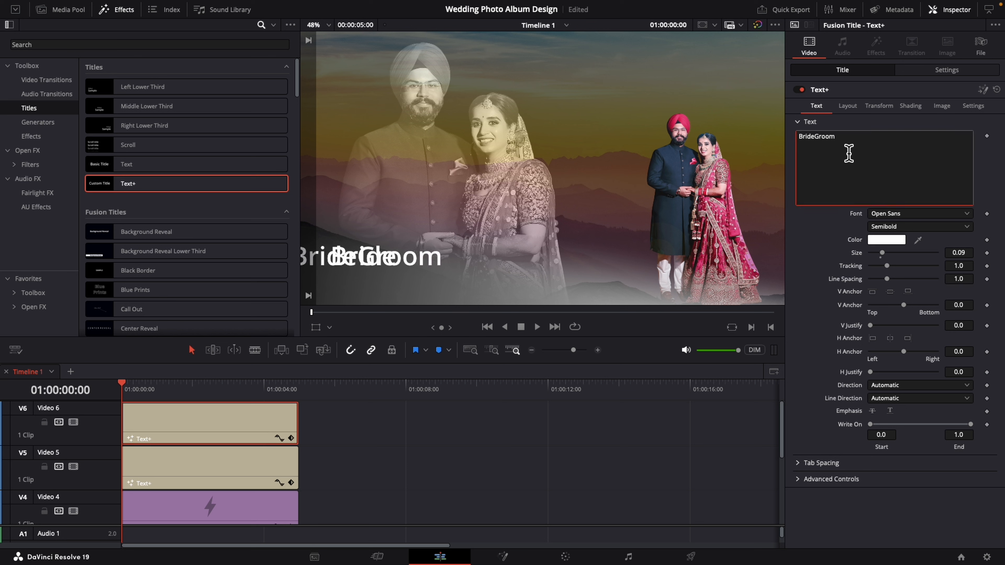
pyautogui.click(316, 327)
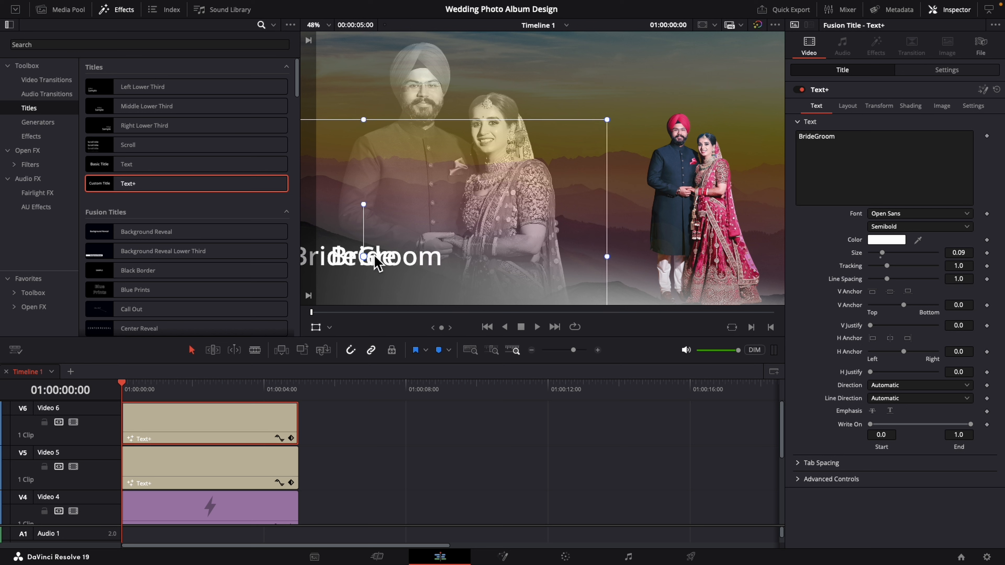
pyautogui.moveTo(379, 262); pyautogui.dragTo(443, 287)
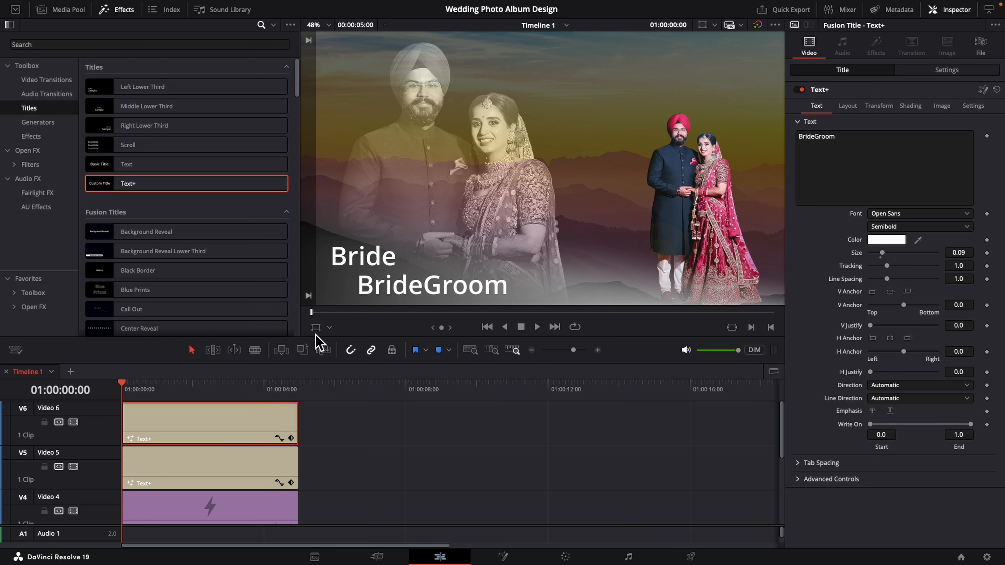
# Move the BrideGroom title above the heads of the full-colour couple and the Bride title just above and left of it.
pyautogui.click(315, 327)
pyautogui.moveTo(459, 285); pyautogui.dragTo(716, 86)
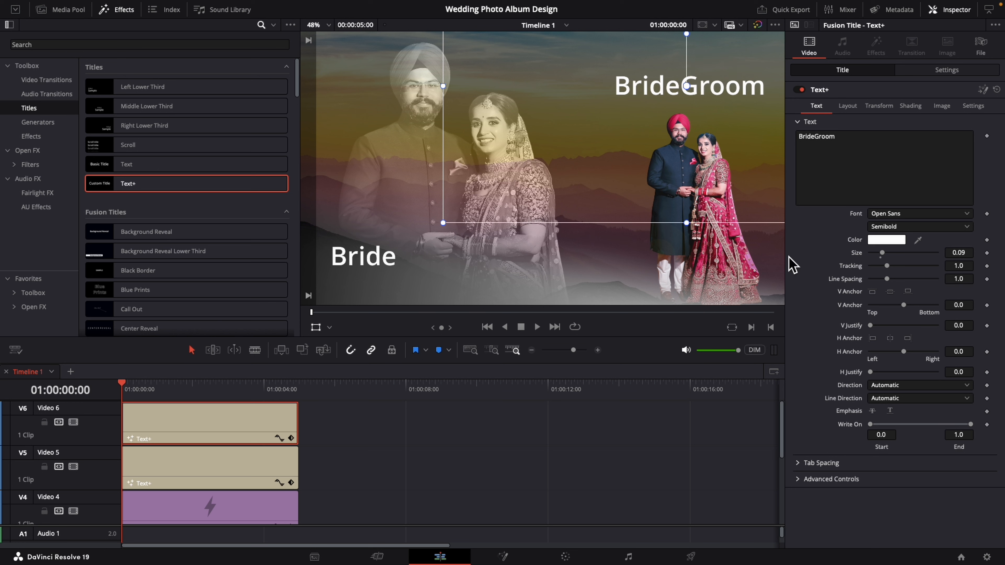
pyautogui.click(240, 465)
pyautogui.moveTo(462, 249); pyautogui.dragTo(677, 55)
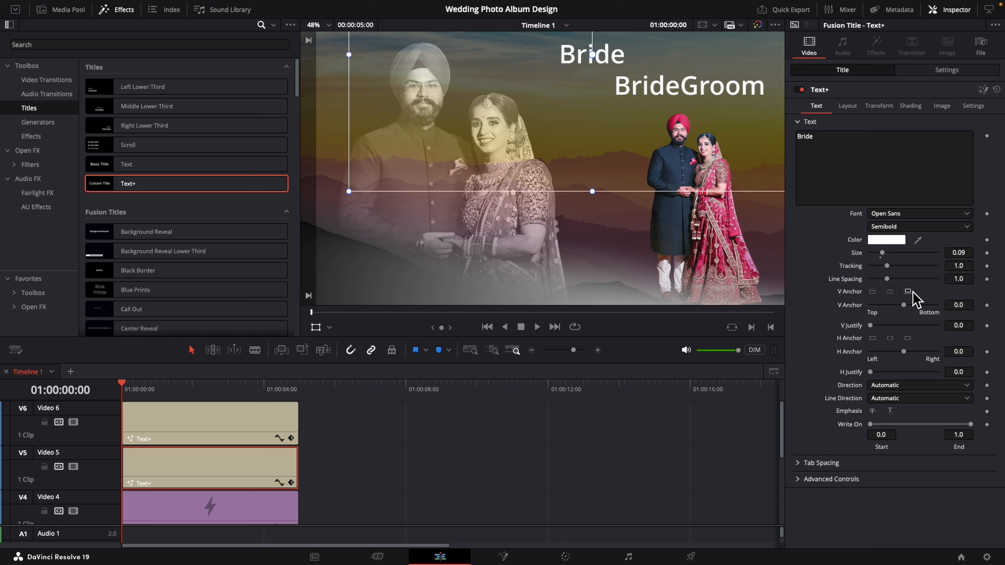
# Lower the shading opacity of the Bride title to 0.362 and of the BrideGroom title to 0.402.
pyautogui.click(910, 107)
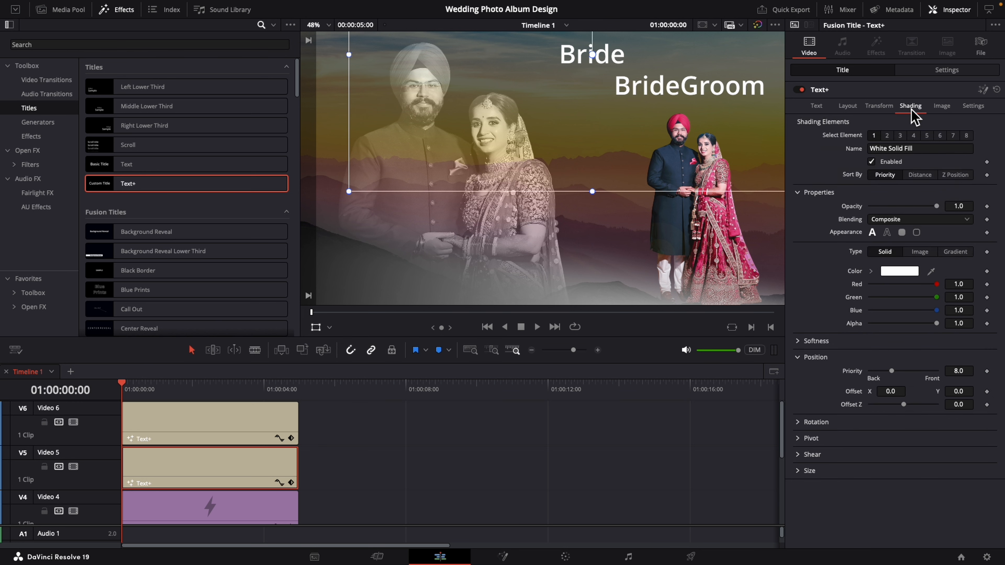
pyautogui.moveTo(936, 209); pyautogui.dragTo(893, 212)
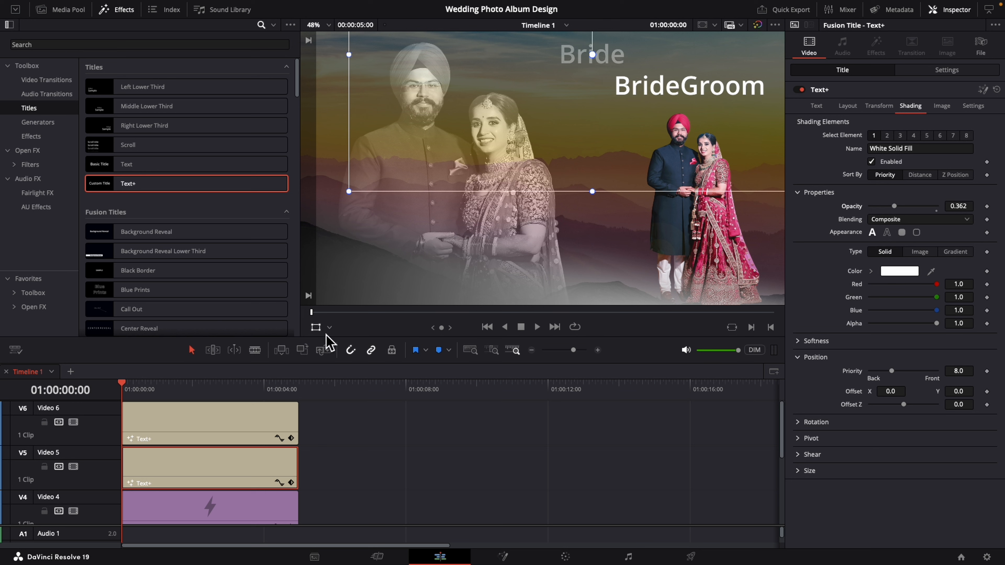
pyautogui.click(250, 433)
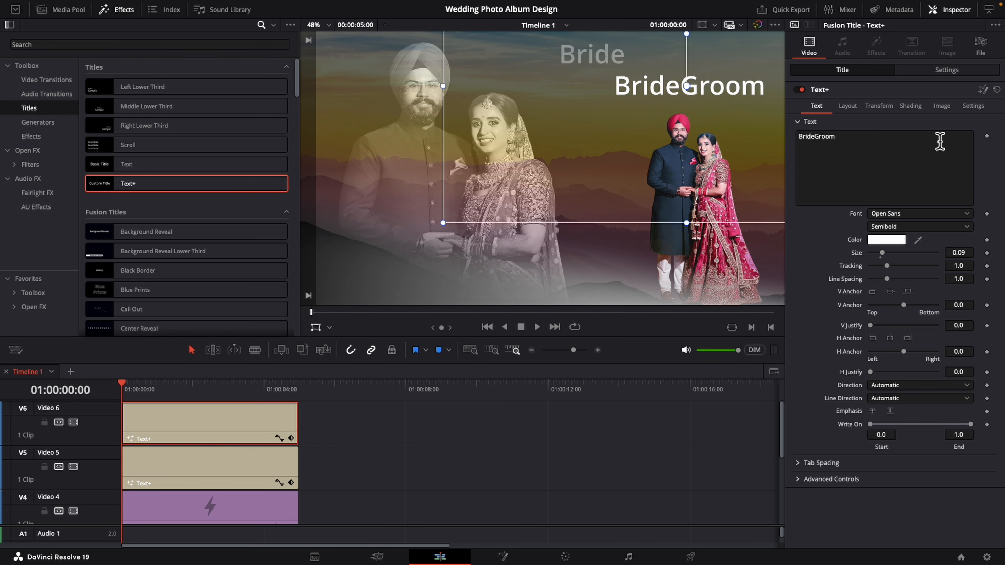
pyautogui.click(914, 106)
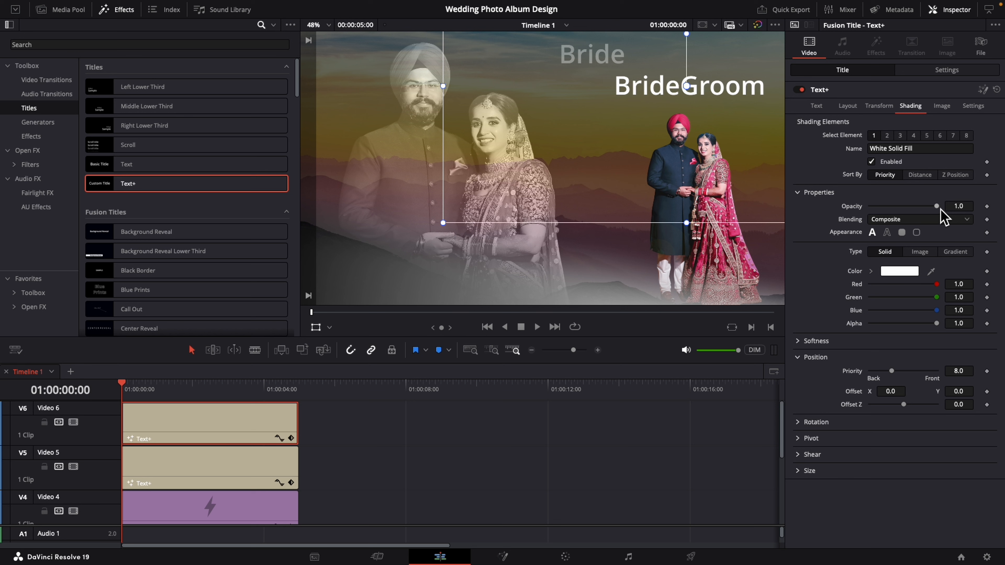
pyautogui.moveTo(937, 208); pyautogui.dragTo(897, 206)
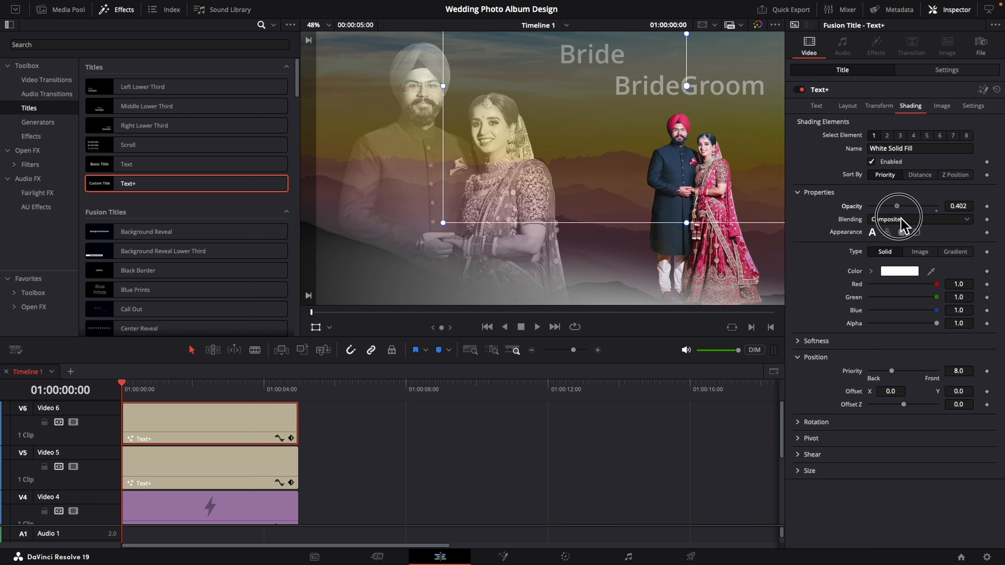